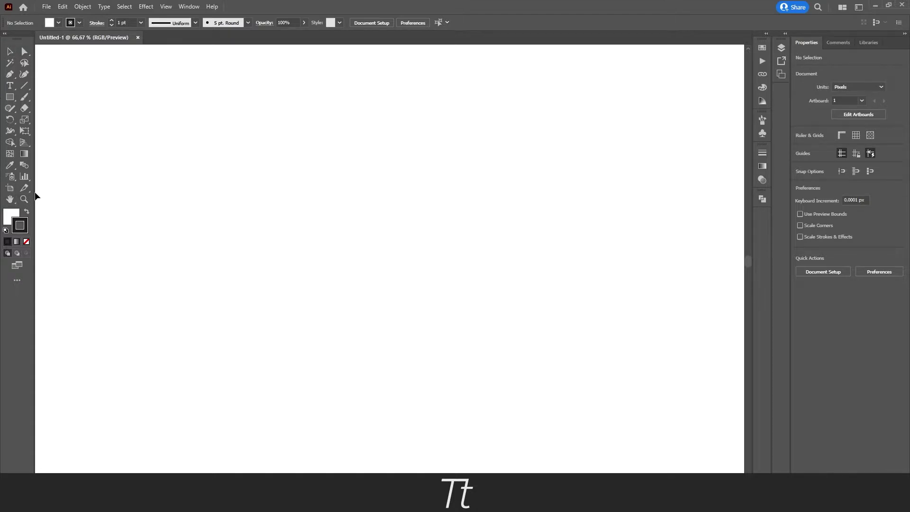
Draw a circle about 534 px in diameter on the artboard with the Ellipse Tool.
left_click(9, 97)
right_click(8, 97)
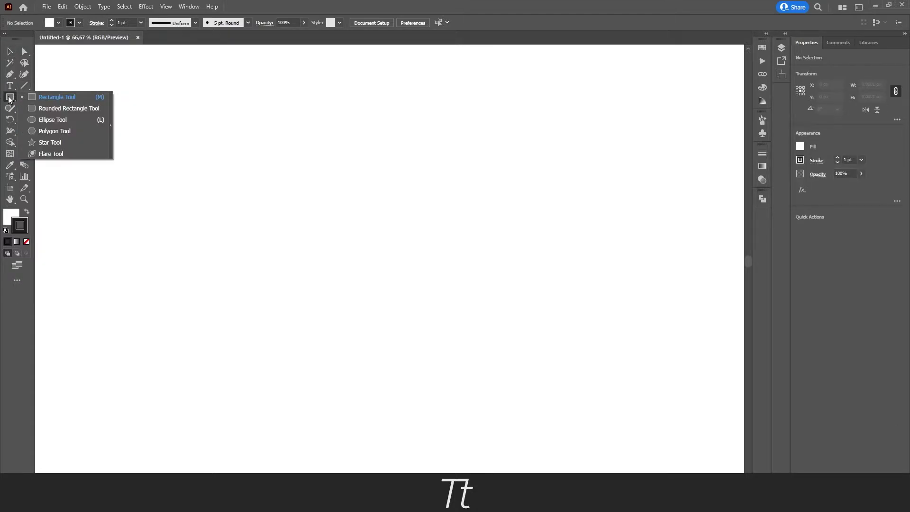
left_click(12, 99)
left_click_drag(13, 100, 51, 124)
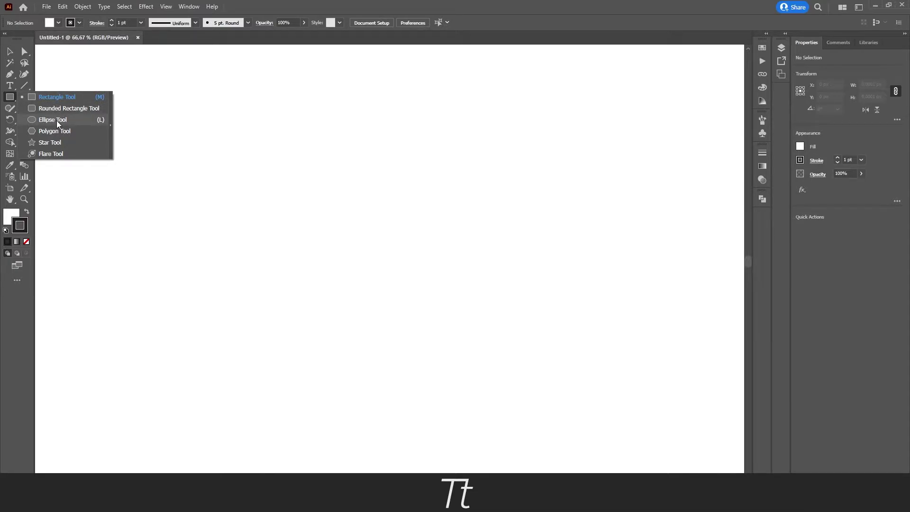
left_click_drag(58, 124, 60, 121)
left_click_drag(404, 218, 486, 114)
key("v")
Remove both the fill and the stroke from the circle.
left_click(11, 216)
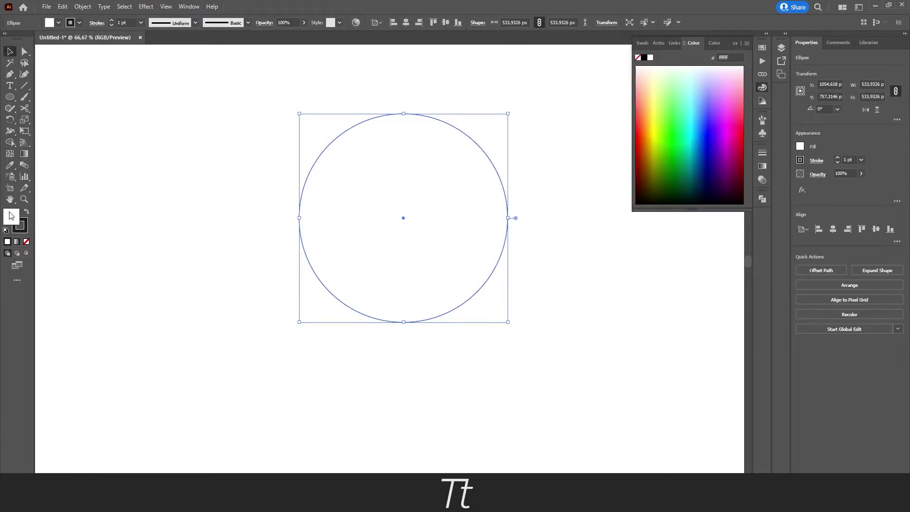
left_click(26, 242)
left_click(26, 243)
left_click(736, 43)
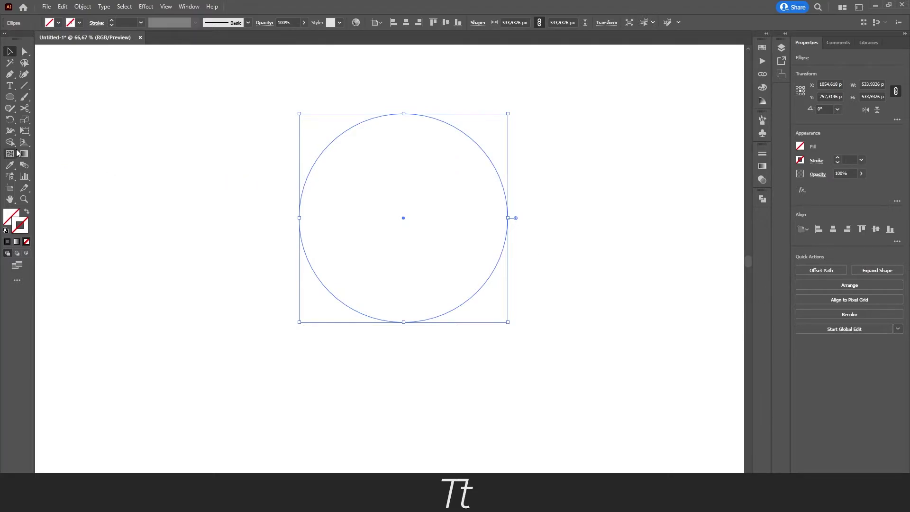
Use the Type on a Path Tool to enter the placeholder text "JDFSKFJSDFKJFKJFKDSFJKSFJKSDFJKSJFKSDJFKDJFK" along the circle, starting near its top.
left_click(9, 88)
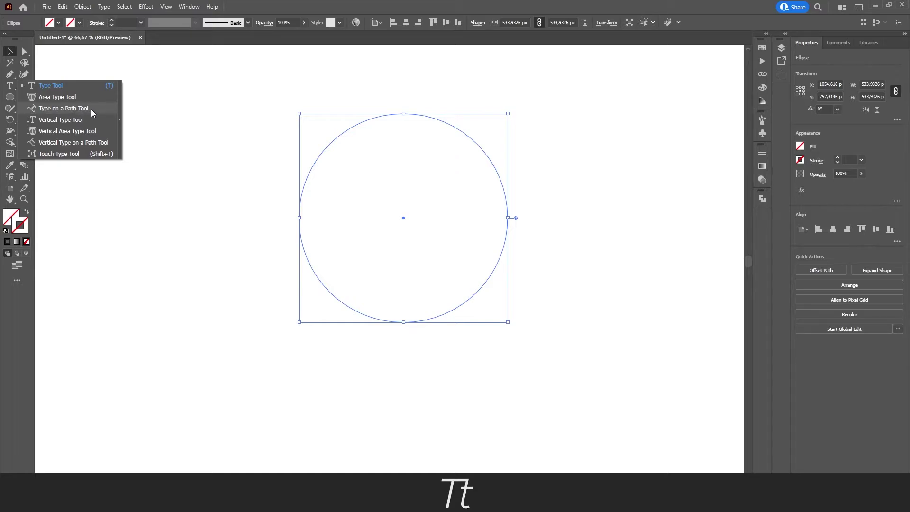
left_click(58, 108)
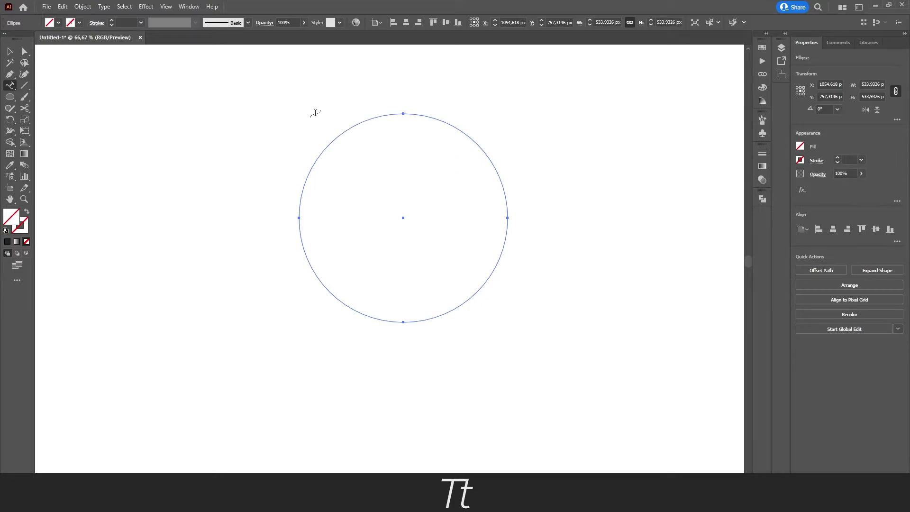
left_click(389, 115)
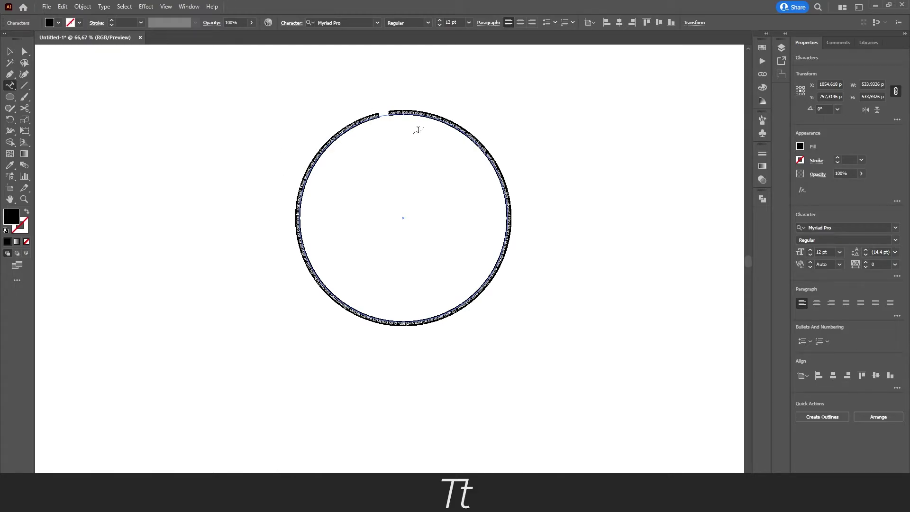
type("JDFSKFJ")
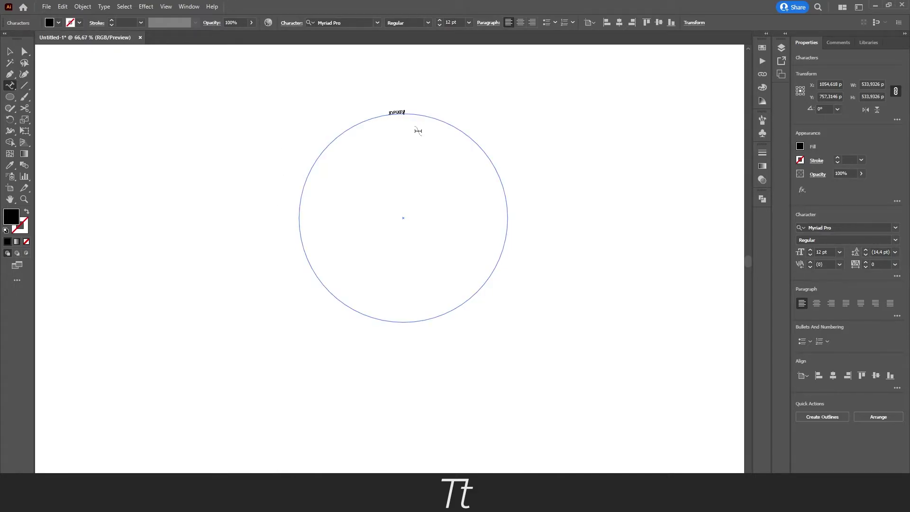
type("SDFKJFKJFKDSFJKSFJKSDFJKSJFKSDJFKDJFK")
Set all of the circle's text to 29 pt and change its font to Lora.
key("ctrl+a")
left_click(440, 20)
left_click(440, 20)
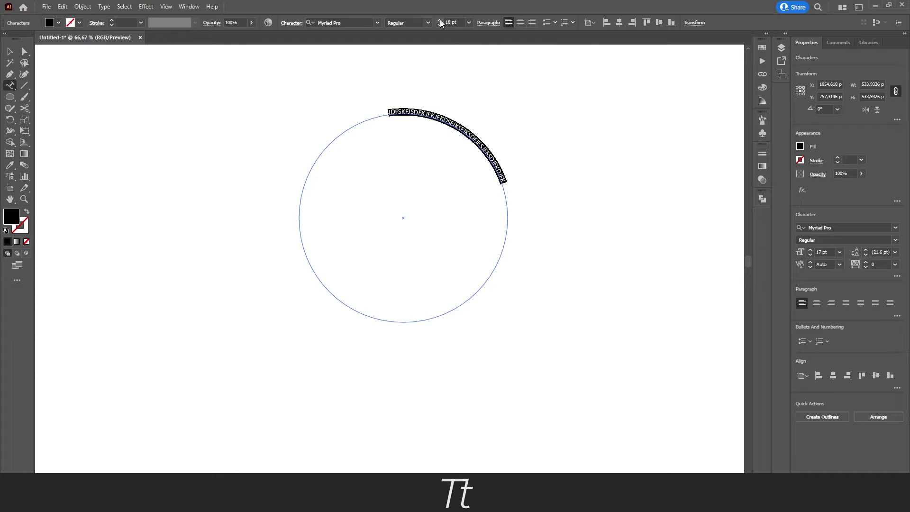
left_click(440, 21)
left_click(440, 21)
left_click(440, 21)
left_click(440, 21)
left_click(440, 21)
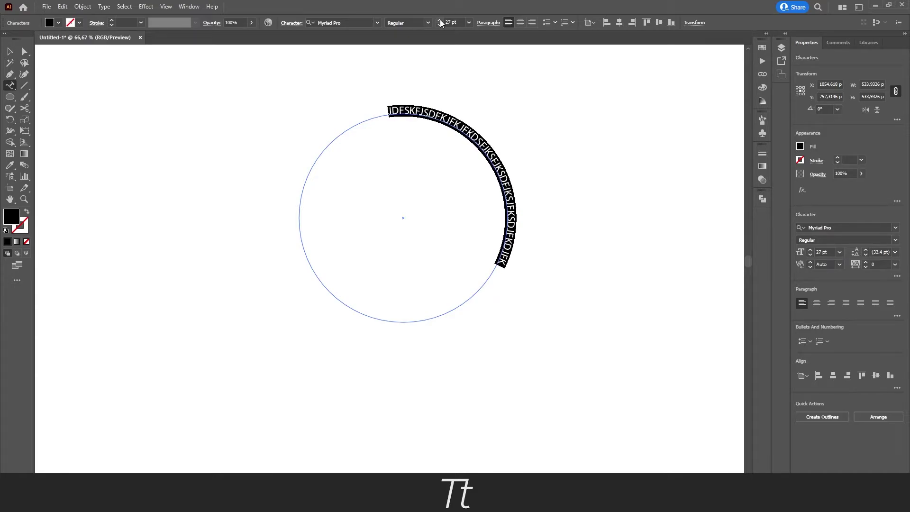
left_click(440, 21)
left_click(440, 20)
left_click(377, 22)
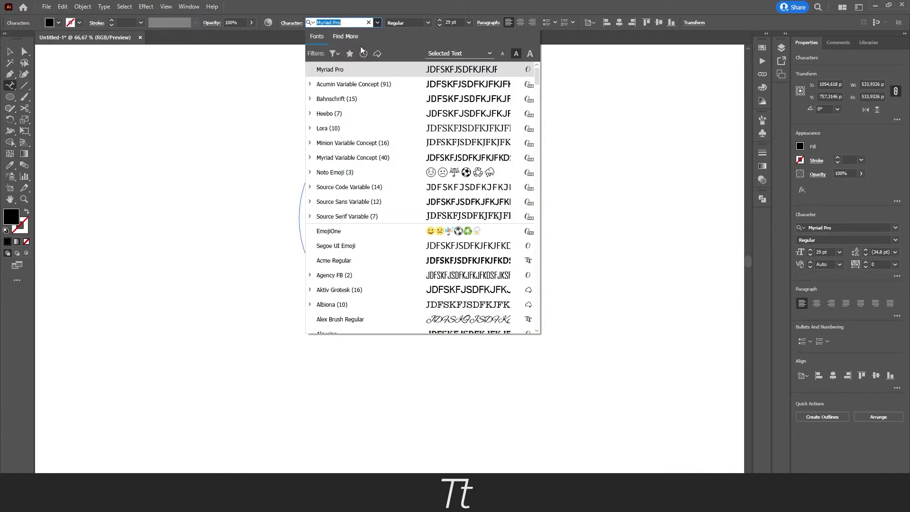
left_click(357, 128)
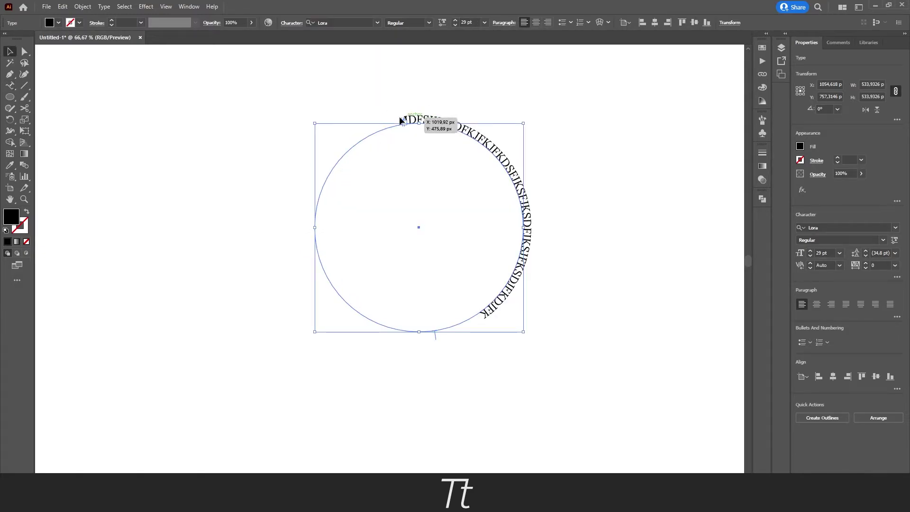
left_click(238, 132)
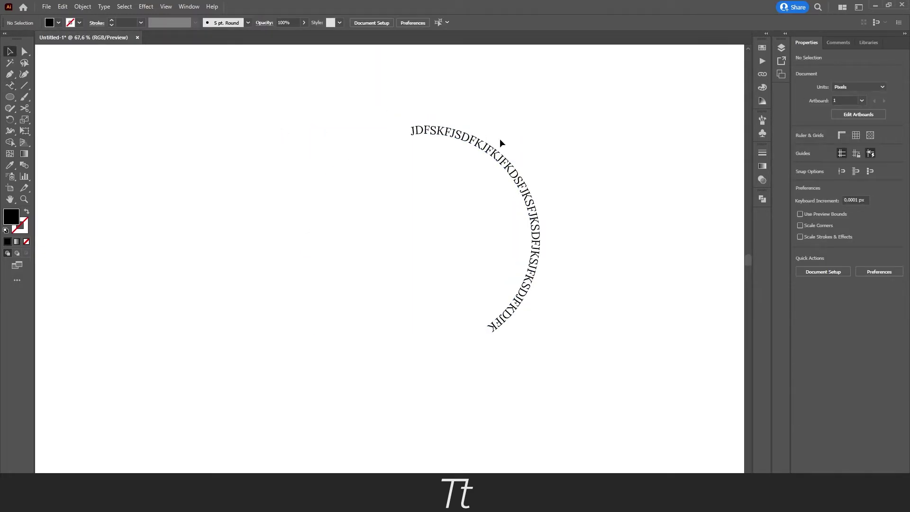
Move the circular text to the far left of the canvas, leaving empty space beside it.
left_click(501, 148)
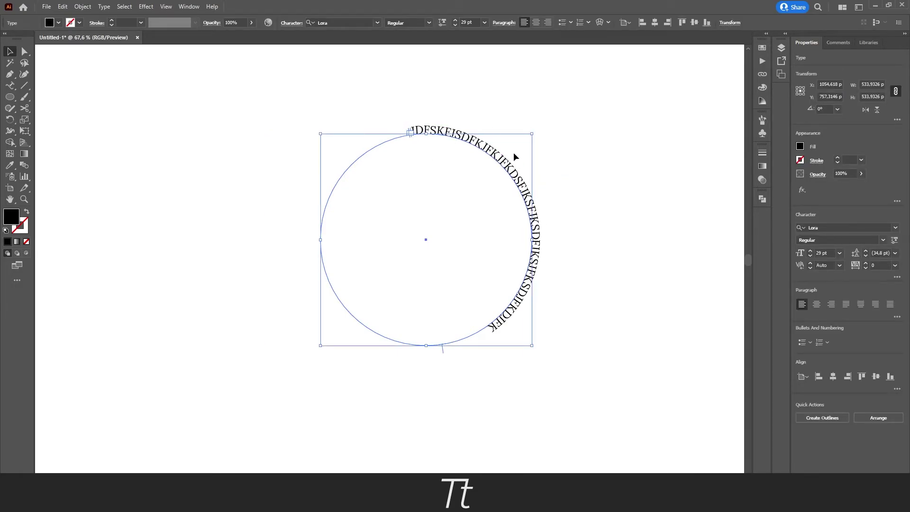
left_click(548, 143)
left_click_drag(513, 172, 181, 157)
left_click(237, 152)
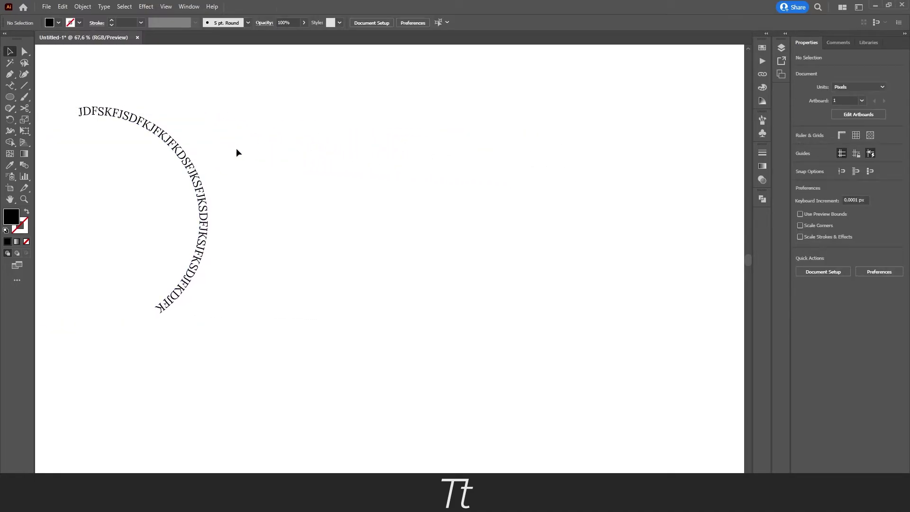
Draw an open wavy path with the Pen tool to the right of the circular text and remove its fill.
left_click(8, 76)
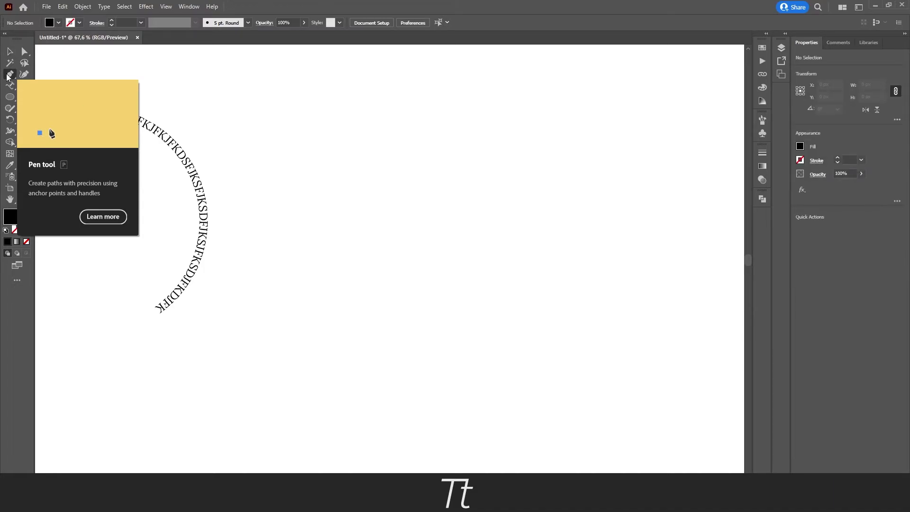
key("p")
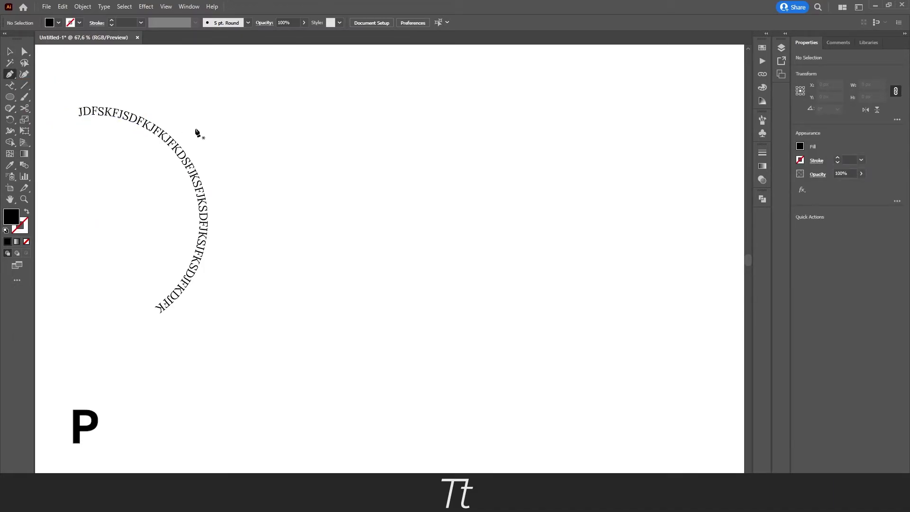
left_click(269, 134)
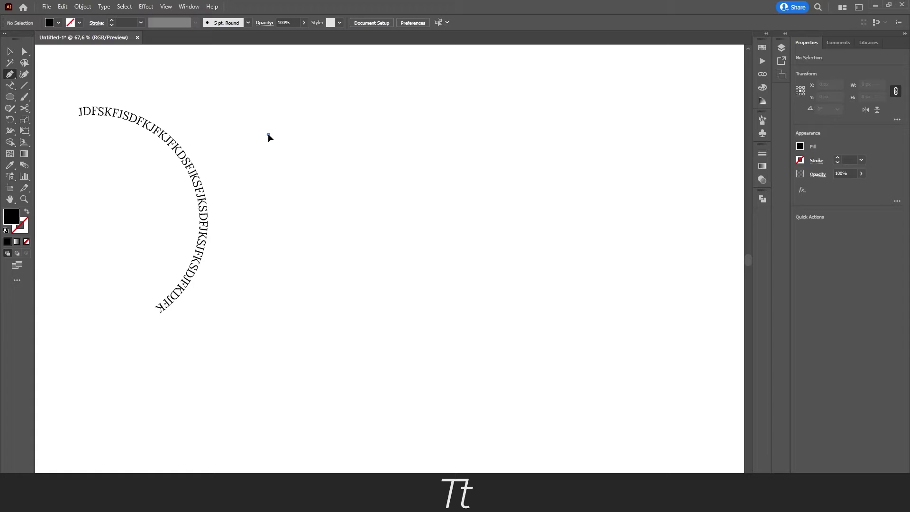
left_click_drag(404, 134, 442, 177)
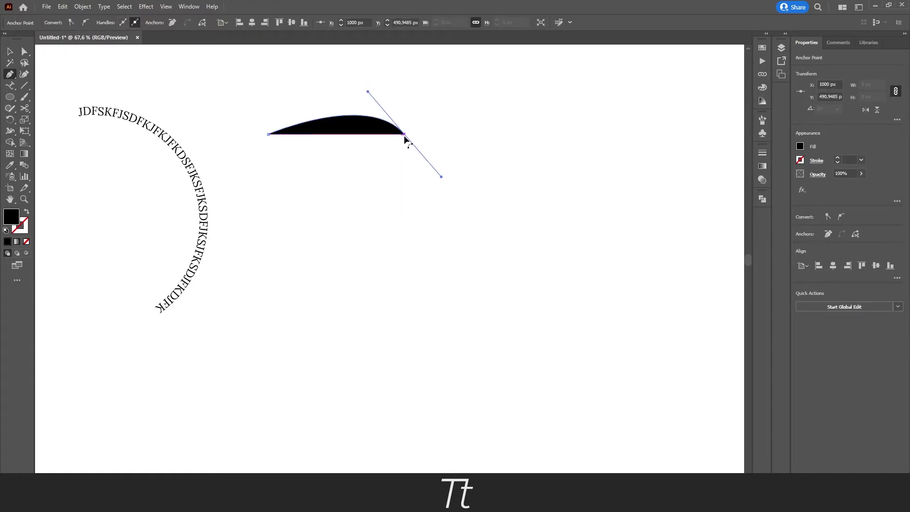
left_click_drag(405, 135, 423, 148)
mouse_move(496, 119)
left_mouse_down()
mouse_move(529, 127)
mouse_move(497, 119)
mouse_move(510, 120)
left_mouse_up()
left_click_drag(541, 203, 565, 209)
mouse_move(578, 249)
left_mouse_down()
mouse_move(579, 278)
mouse_move(579, 255)
left_mouse_up()
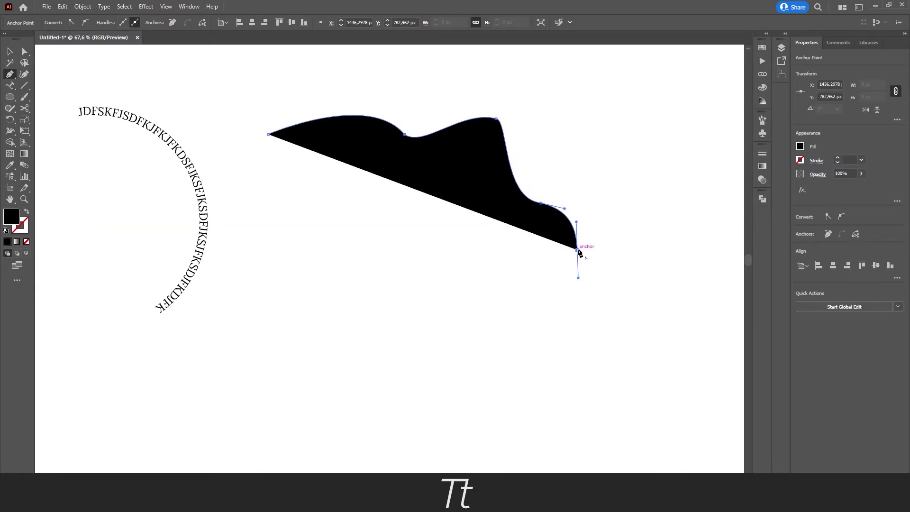
key("v")
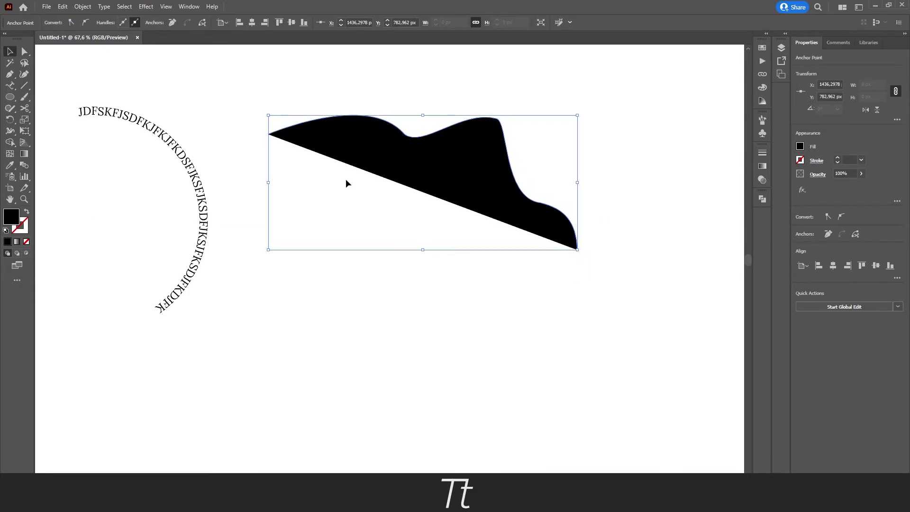
left_click(26, 242)
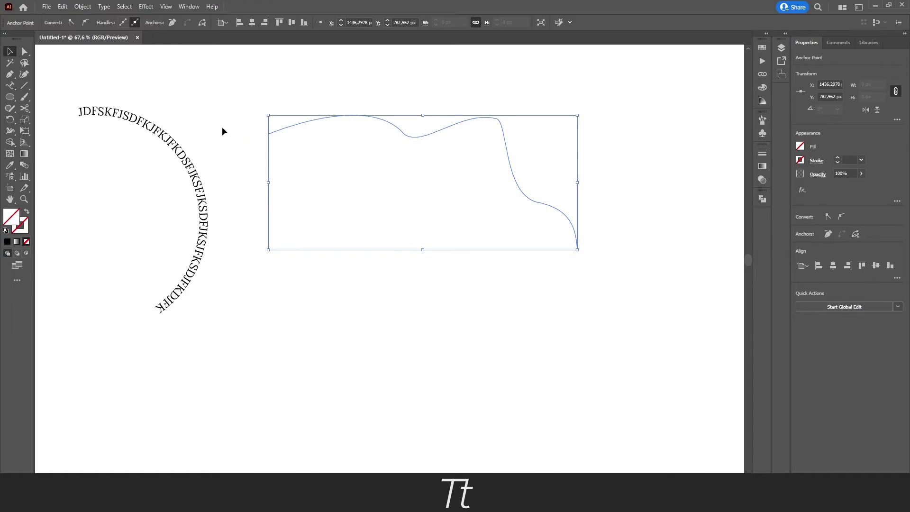
Add the text "HERE IS SOME TEXT" along the wavy path with the Type on a Path Tool, starting near its left end.
left_click(10, 87)
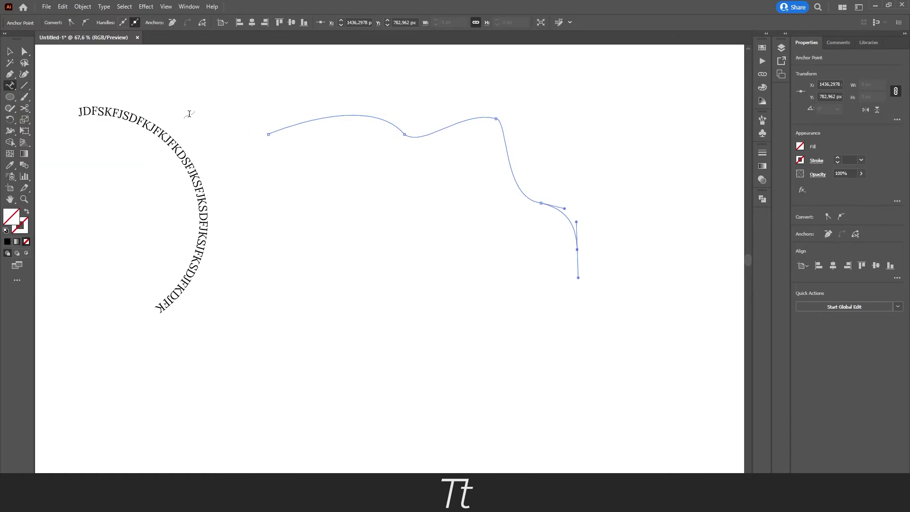
left_click(285, 126)
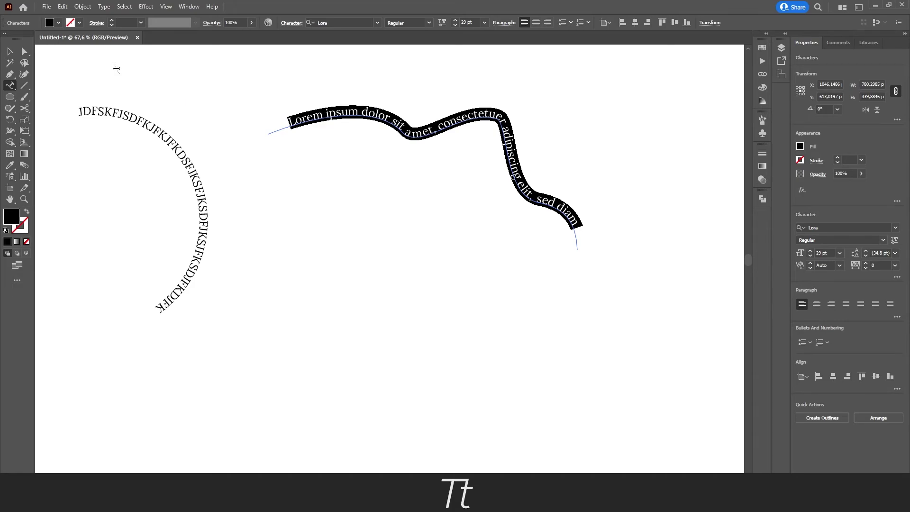
type("HERE IS SOME TEXT")
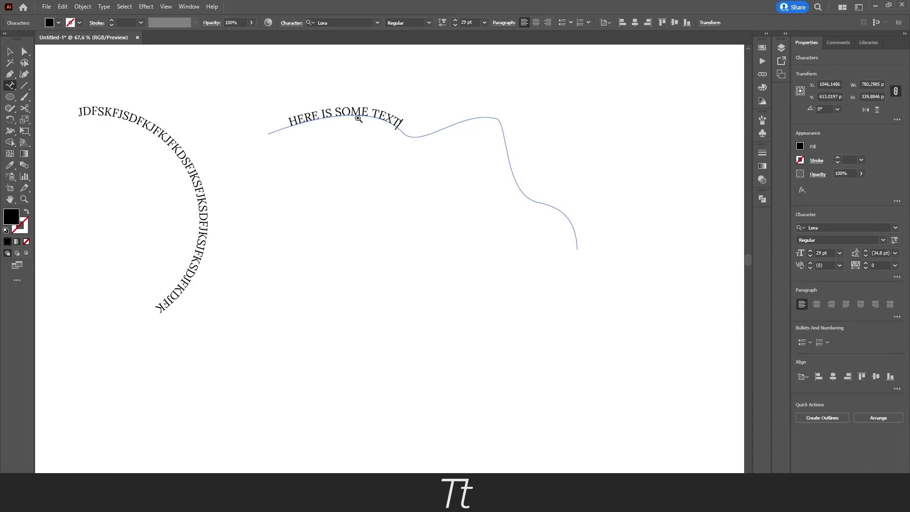
left_click_drag(358, 118, 591, 186)
left_click_drag(361, 132, 168, 98)
key("Escape")
key("space")
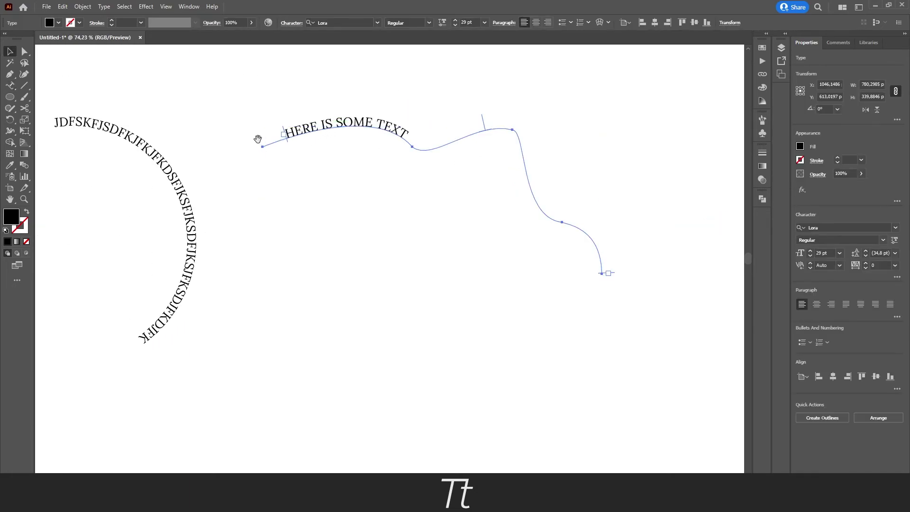
left_click_drag(259, 159, 275, 164)
scroll(274, 164, "left", 2)
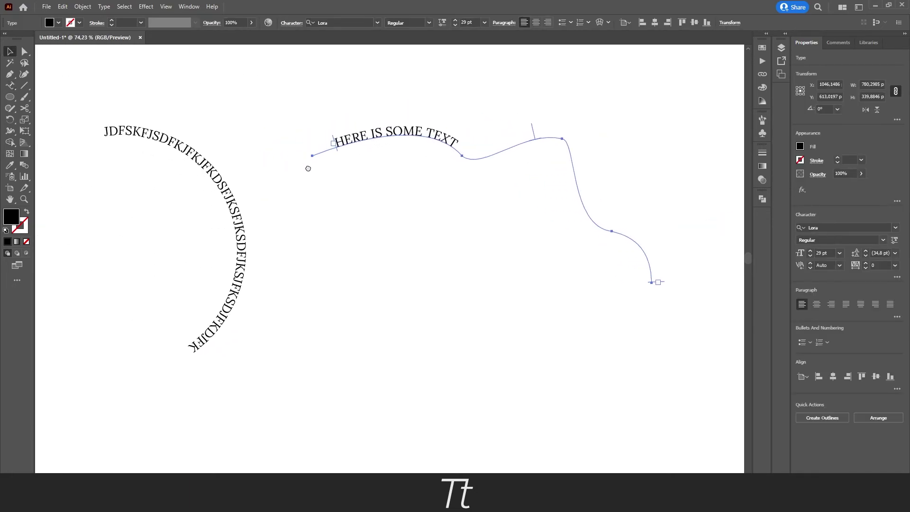